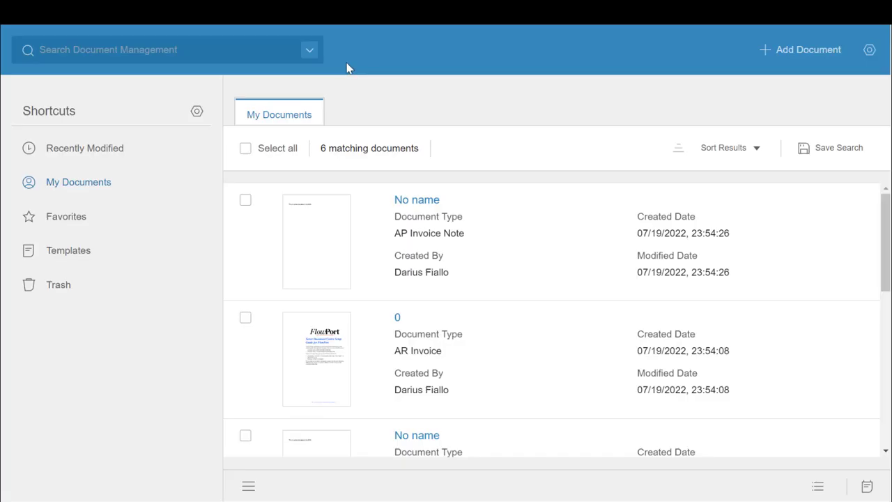
Open the advanced search and compare the Query Builder with manual query entry, including for the Accounting Entity query.
click(312, 48)
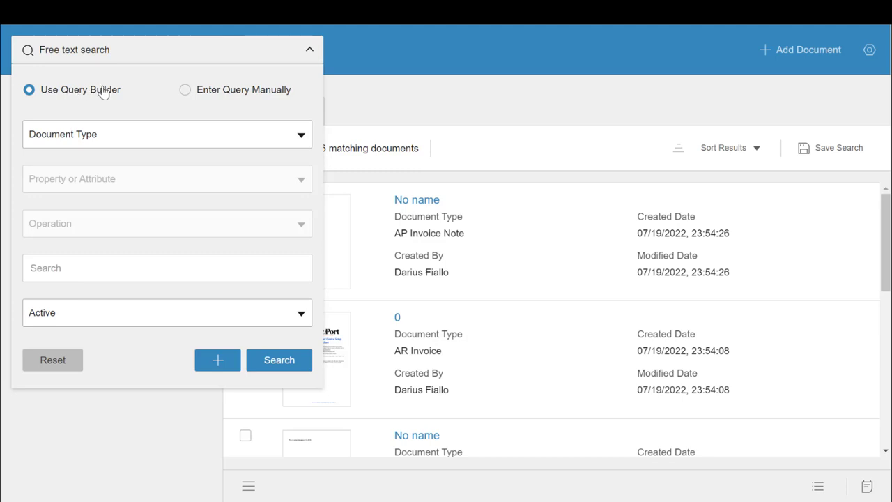
click(185, 90)
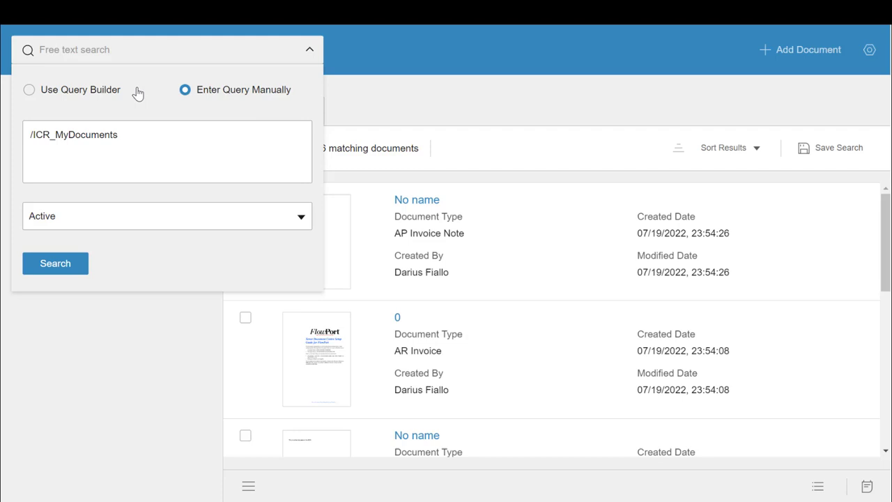
click(58, 96)
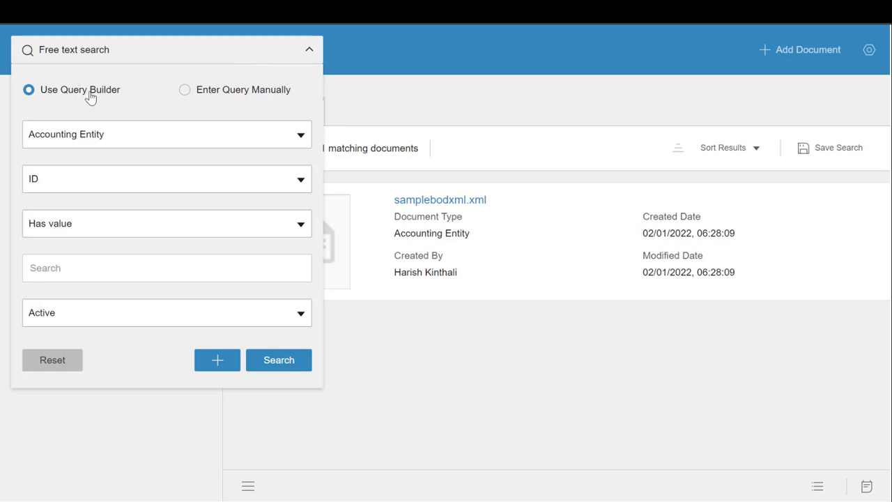
click(198, 92)
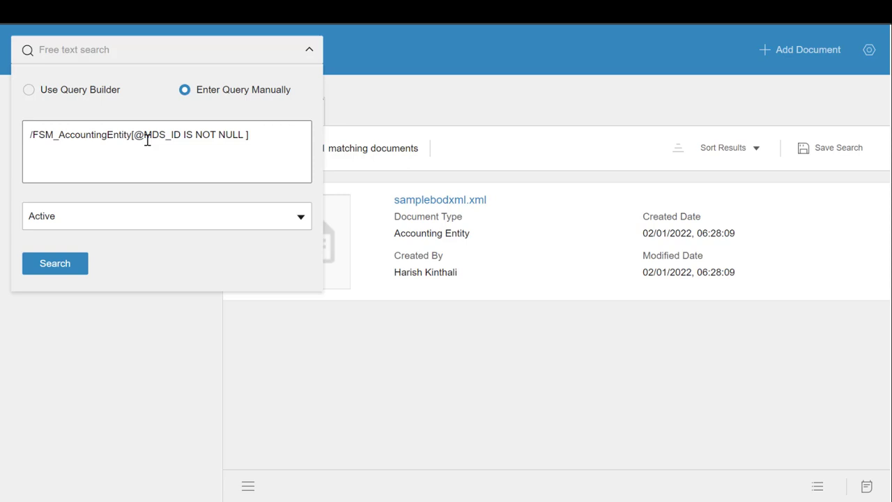
click(39, 96)
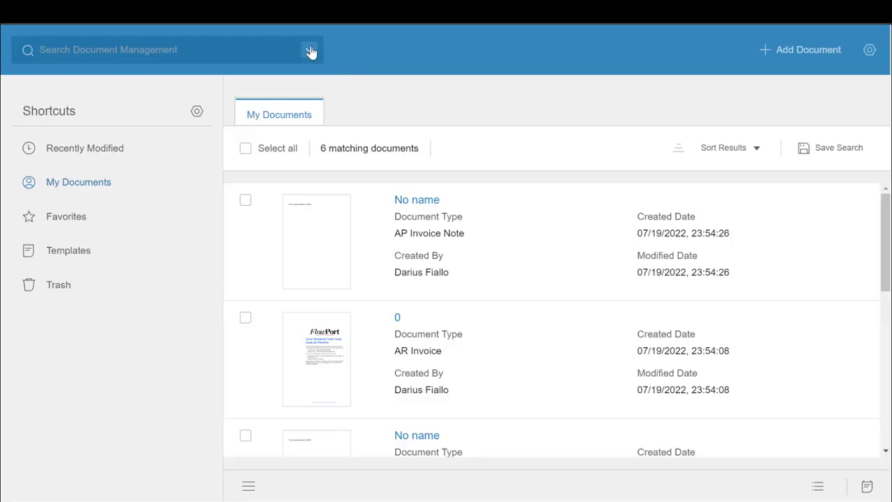
click(310, 51)
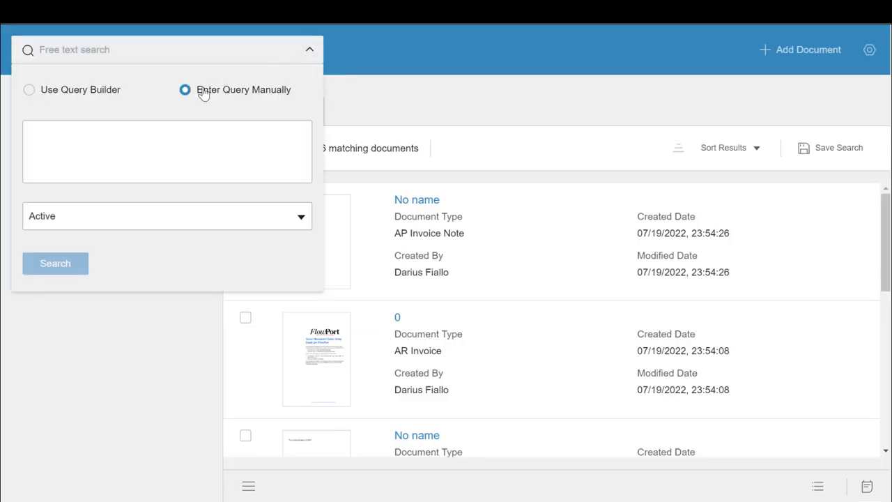
click(121, 129)
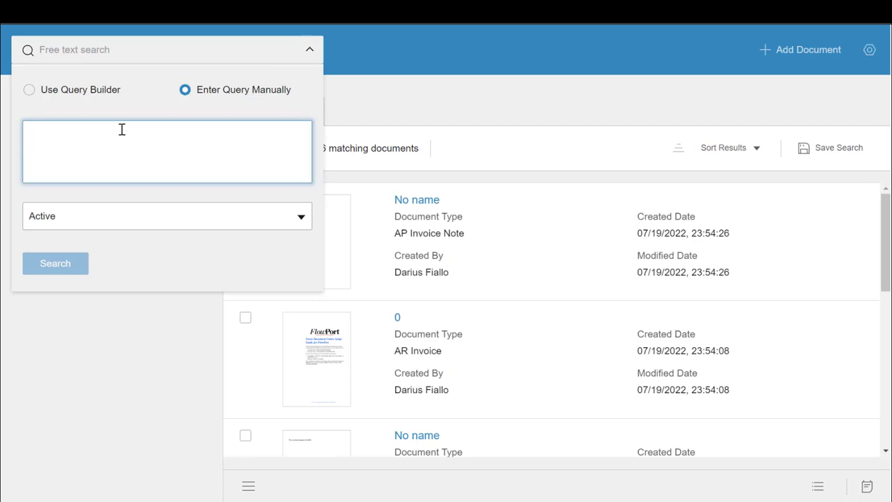
text(/MDS_GenericDocument[@RESOURCENAME LIKE "ACME%"])
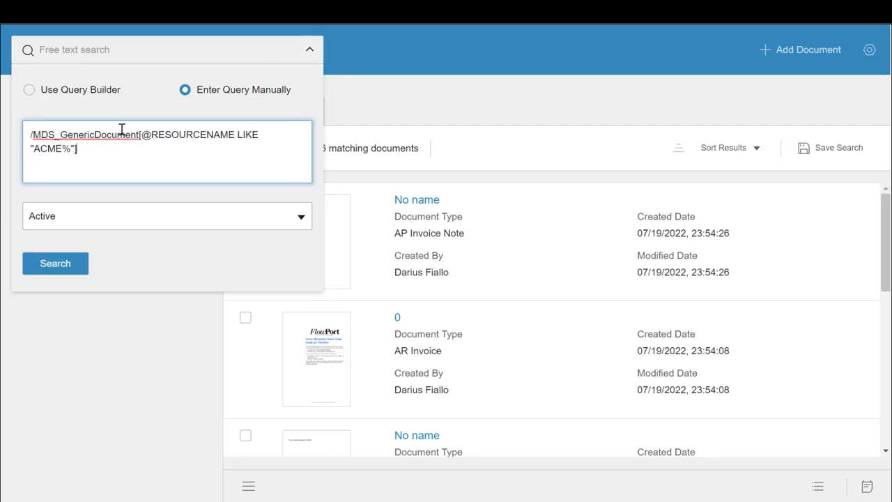
Highlight RESOURCENAME, LIKE, ACME and the % wildcard one by one in the generic document query and run the search.
double_click(183, 134)
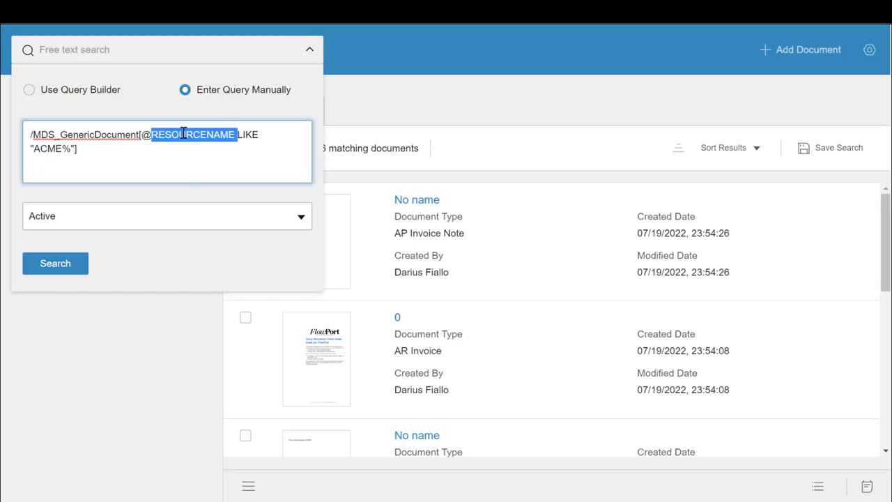
double_click(251, 135)
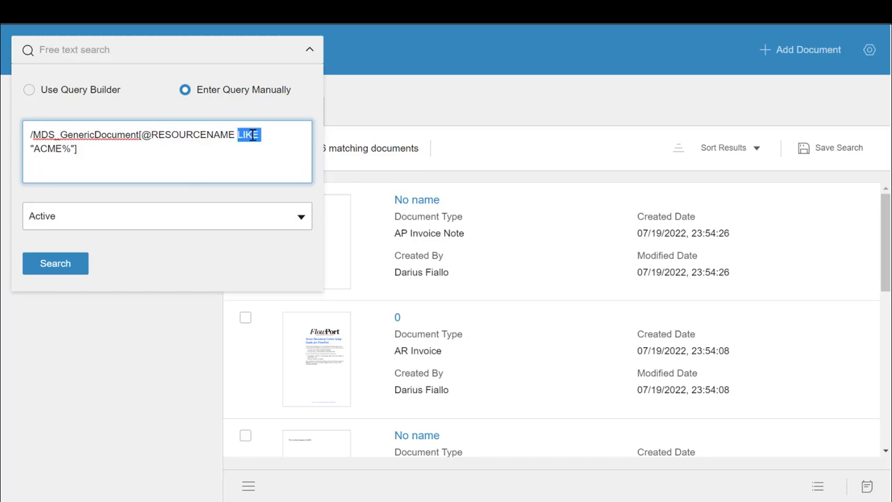
click(50, 150)
double_click(50, 151)
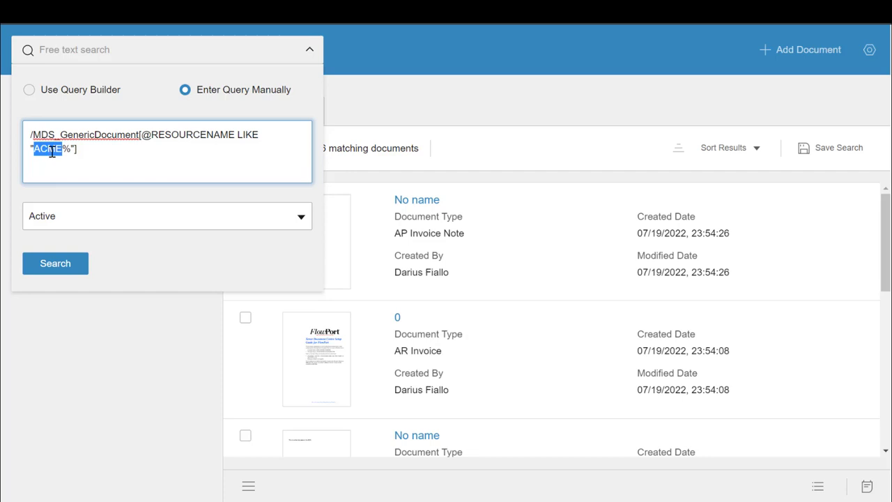
click(66, 149)
double_click(66, 148)
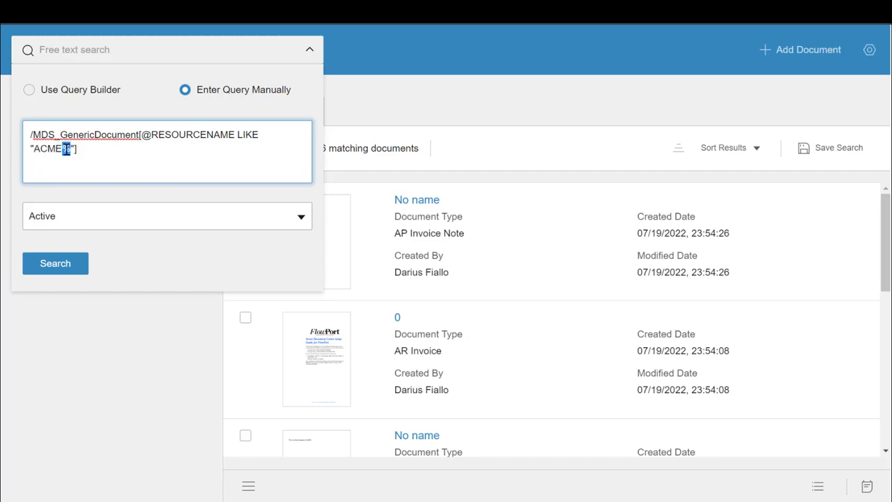
click(53, 256)
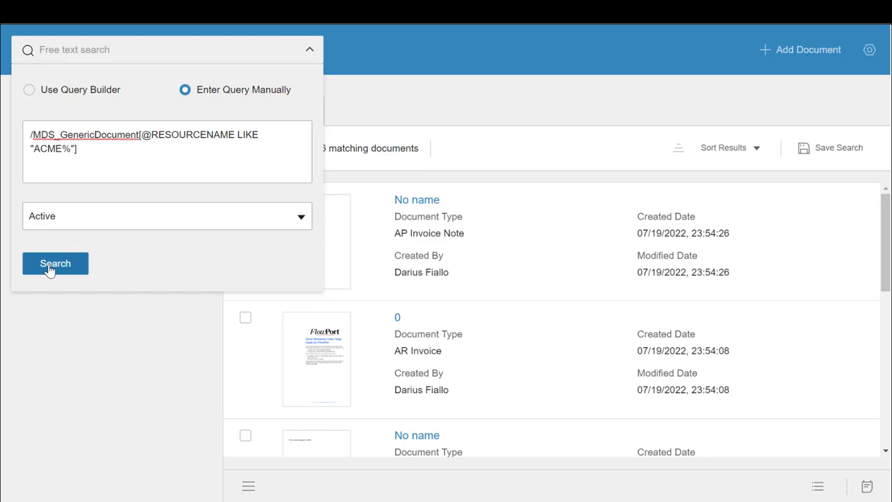
click(51, 268)
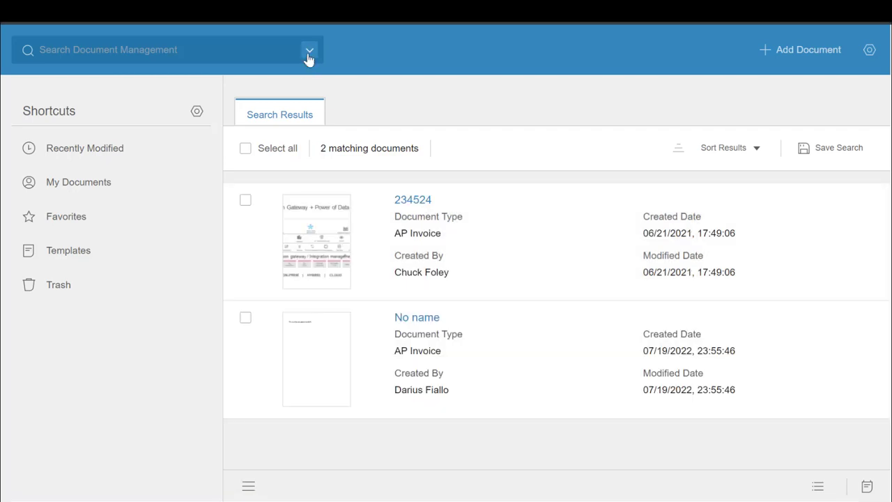
click(309, 54)
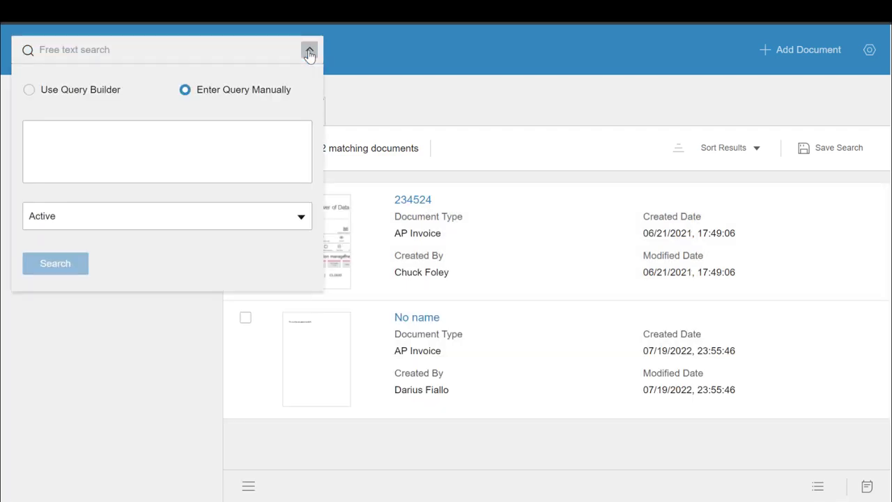
click(179, 134)
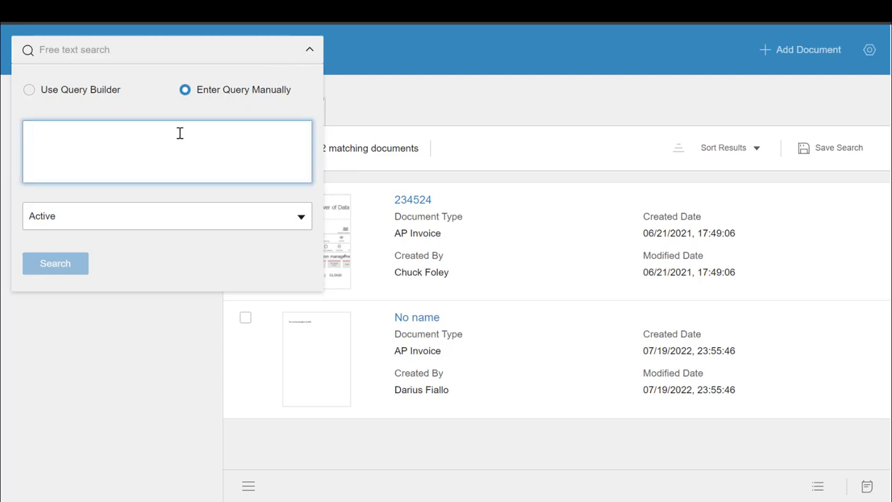
text(/AP_Invoice[@CREATETS > year())
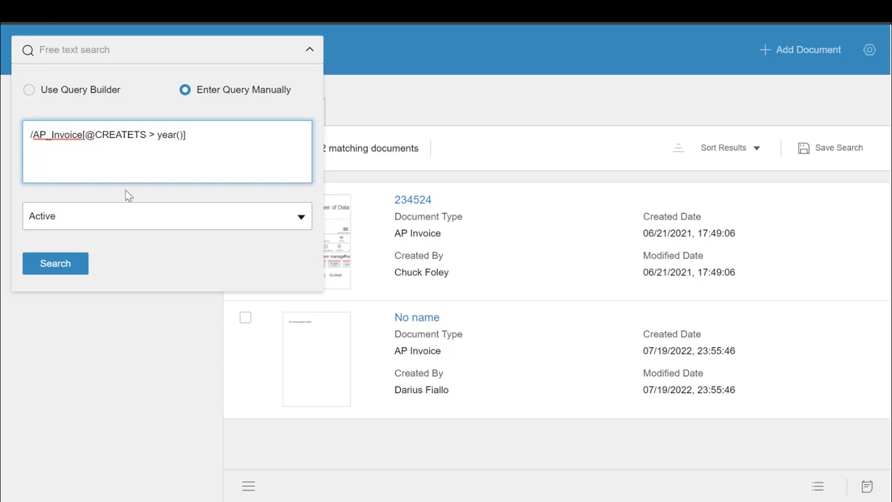
click(58, 267)
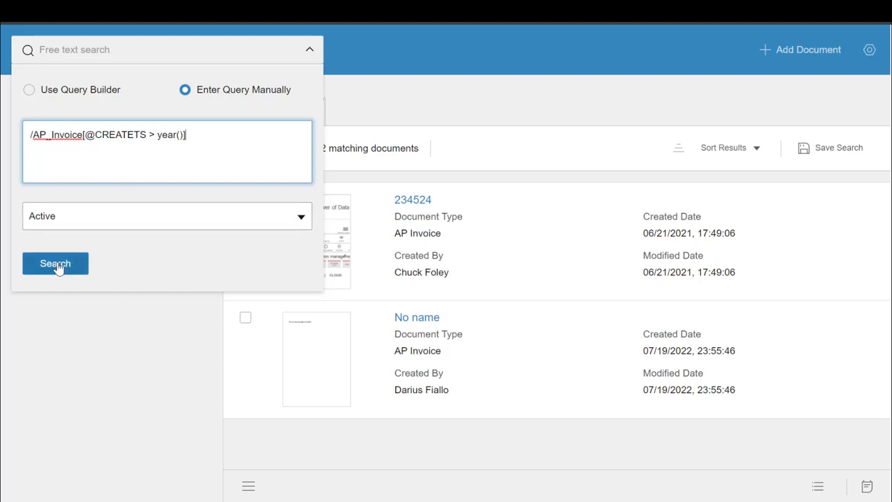
click(58, 268)
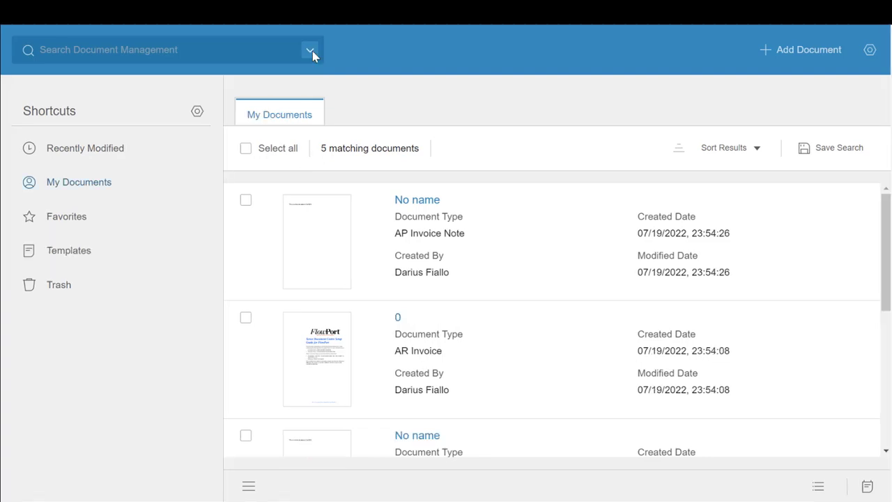
click(311, 50)
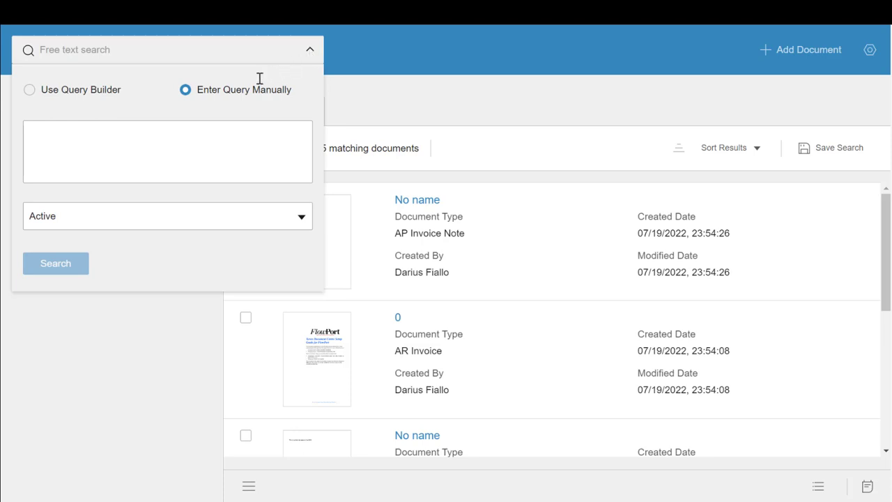
click(133, 143)
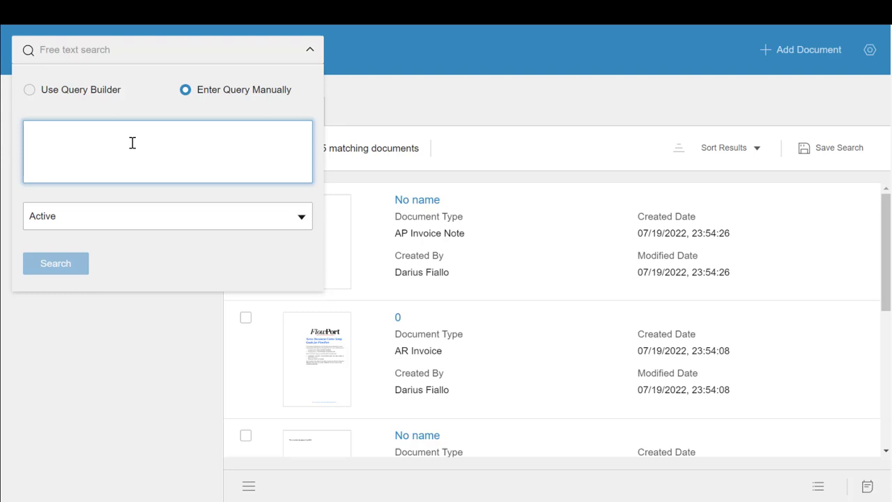
text(/AP_Invoice[@CREATETS < "2022-07-26T04:00:00.000Z" AND @CREATETS > "2022-07-01T04:00:00.000Z"])
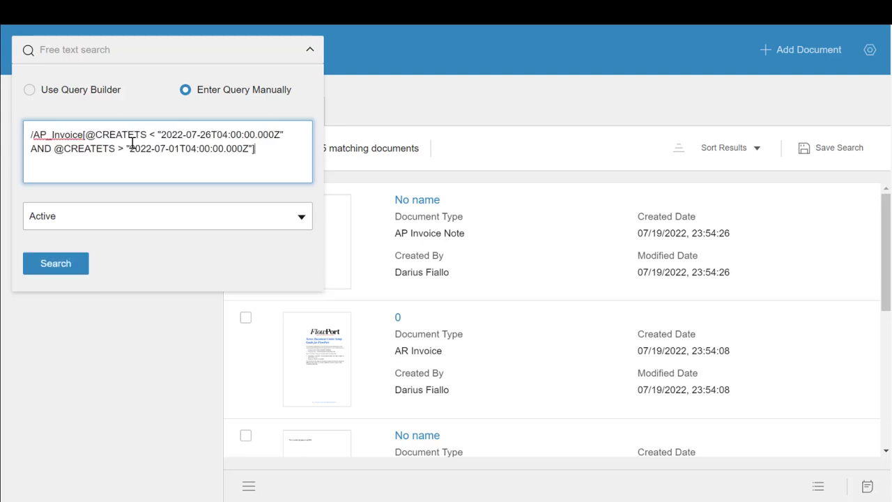
click(64, 268)
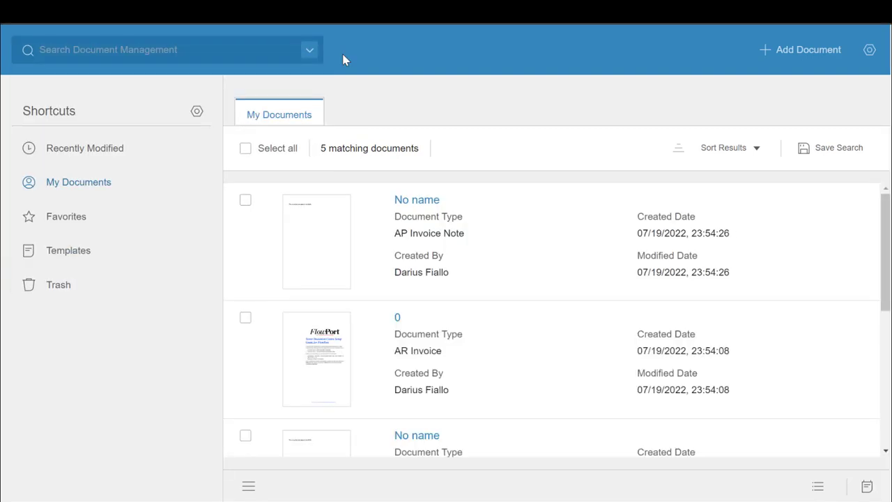
click(311, 53)
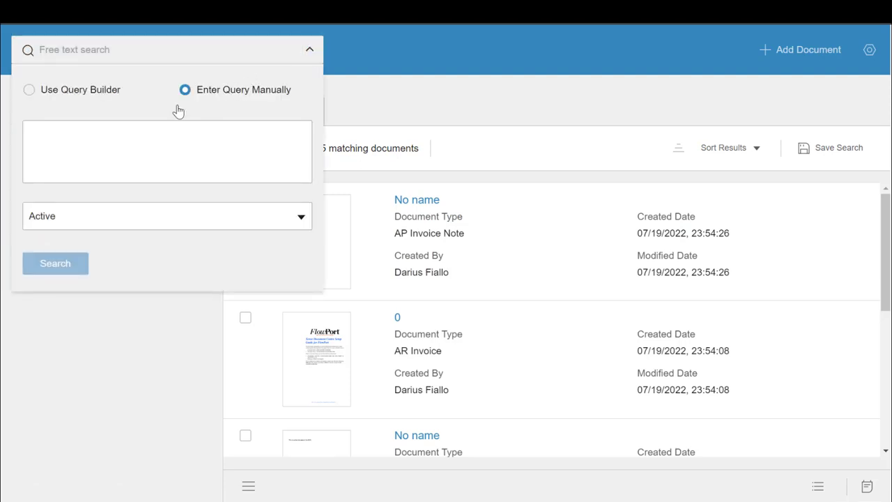
click(149, 133)
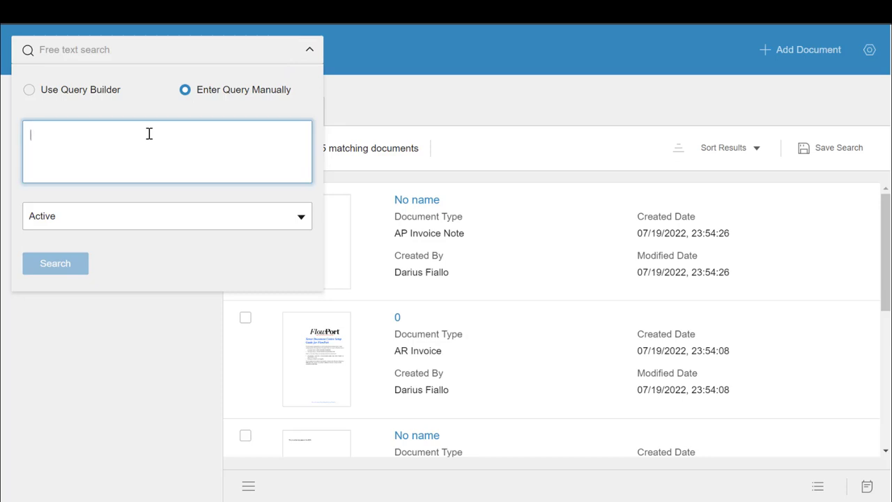
text(/AP_Invoice[@MDS_ID IS NOT NULL ] UNION /AR_Invoice[@MDS_ID IS NOT NULL ])
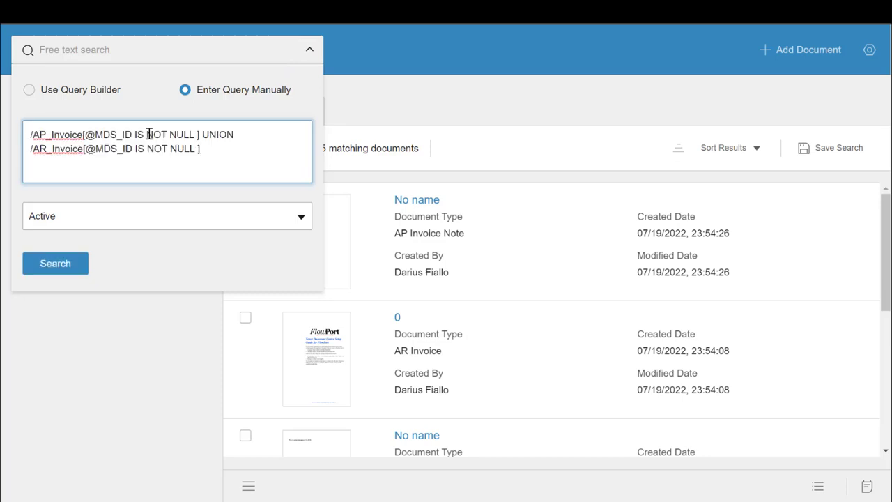
click(59, 267)
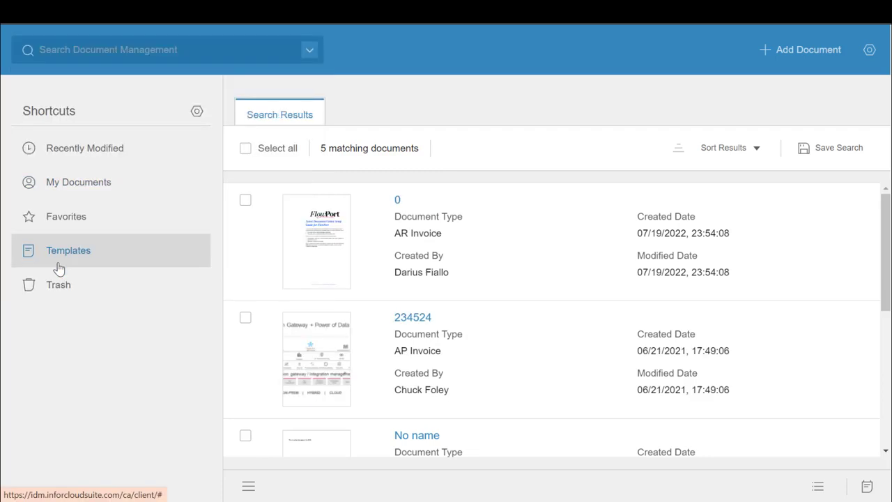
click(78, 182)
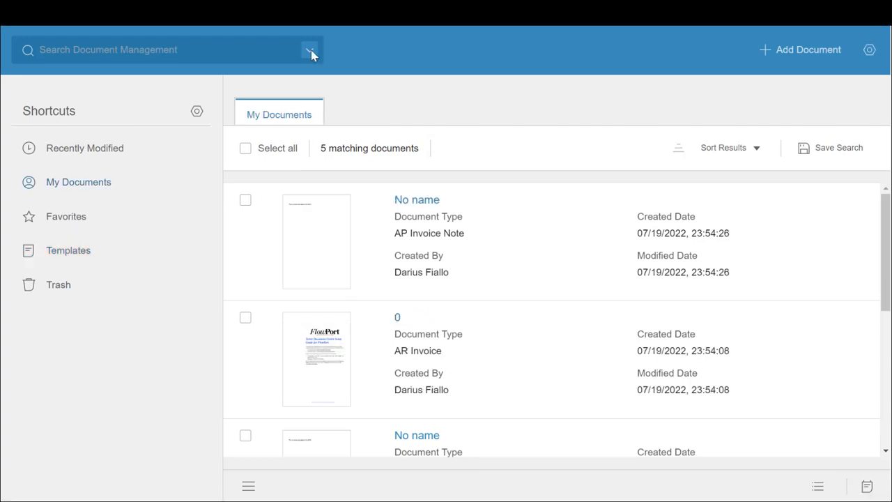
click(311, 50)
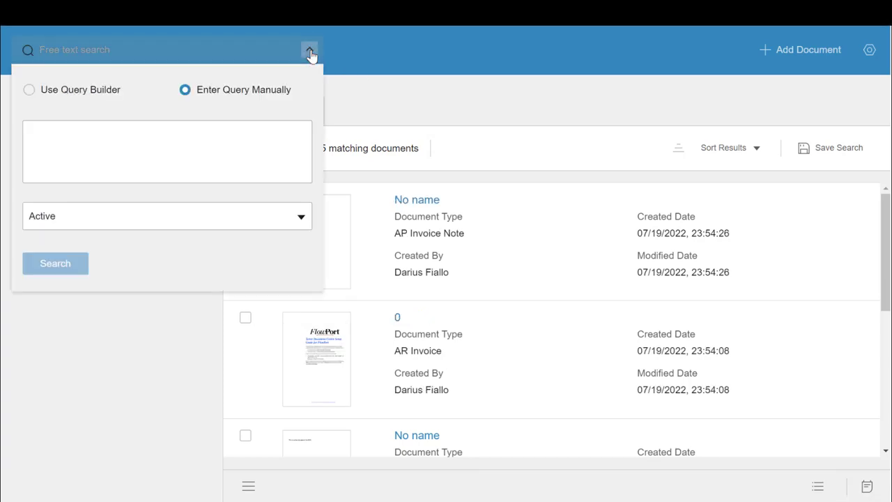
click(179, 141)
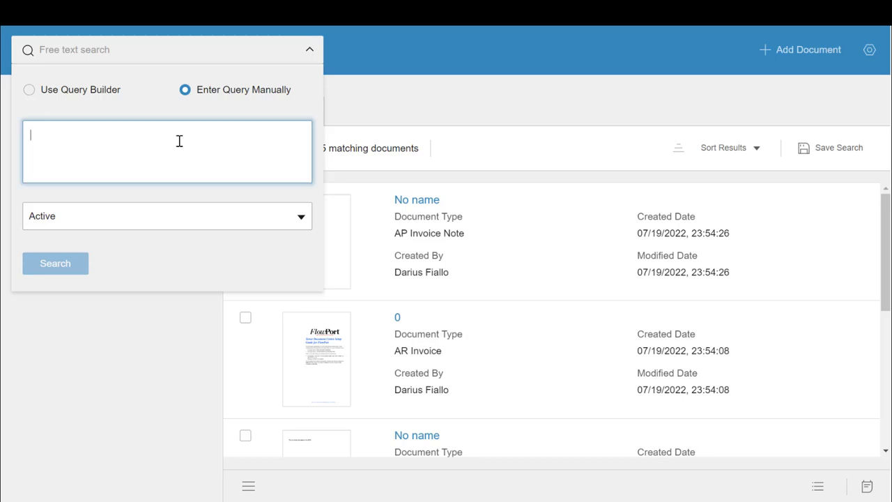
text(/AP_Invoice[@RESOURCENAME IS NOT NULL ] SORTBY(@LASTCHANGEDTS ASCENDING))
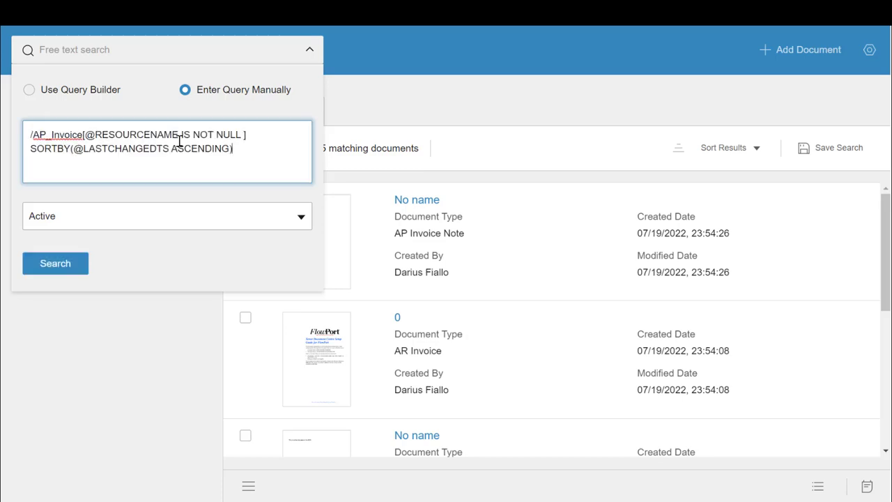
click(75, 268)
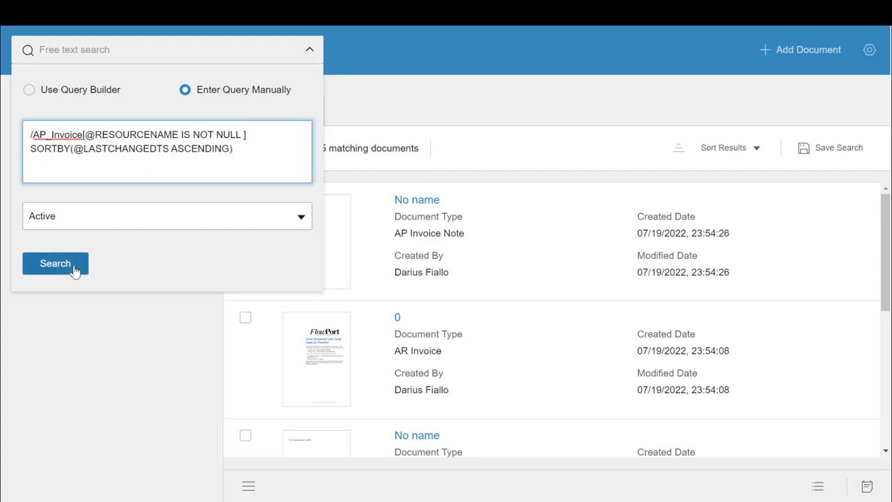
click(75, 268)
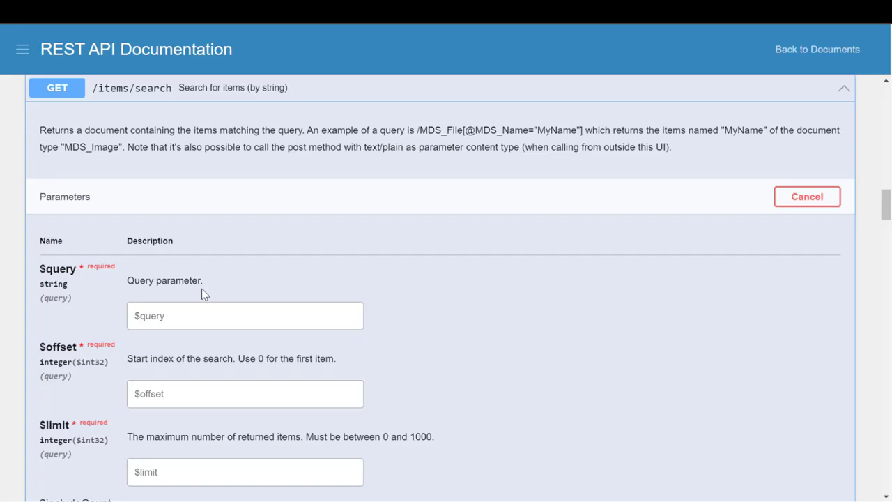
click(194, 315)
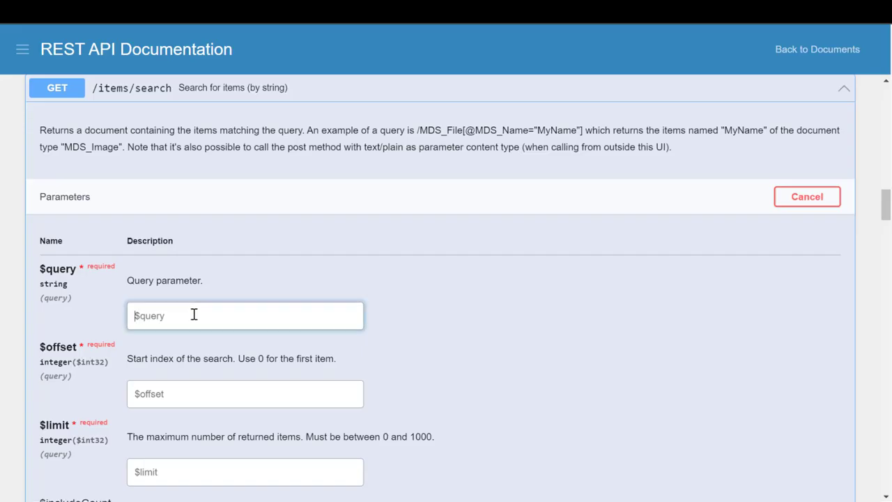
text(/MDS_File[@MDS_ID IS NOT NULL])
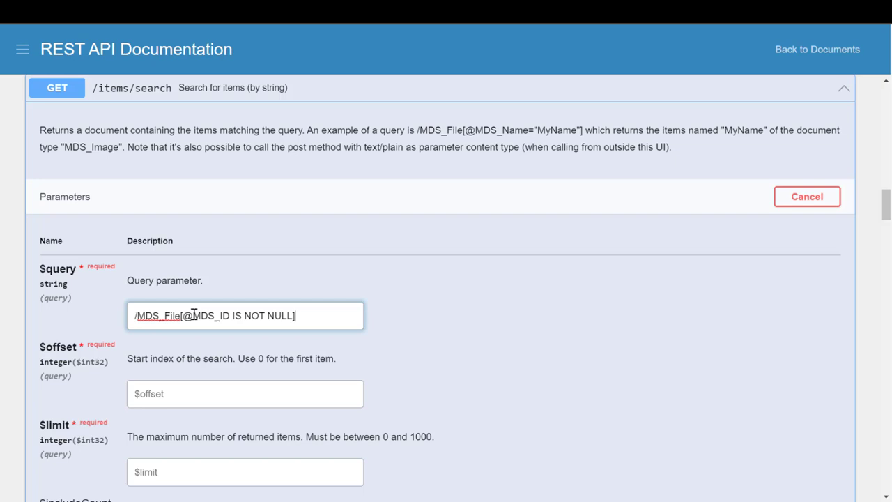
scroll(194, 315, down, 1)
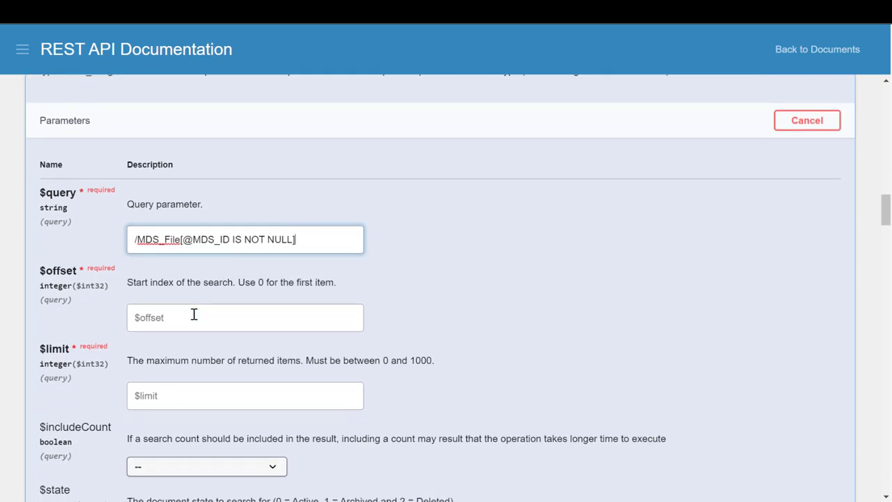
click(194, 315)
text(0)
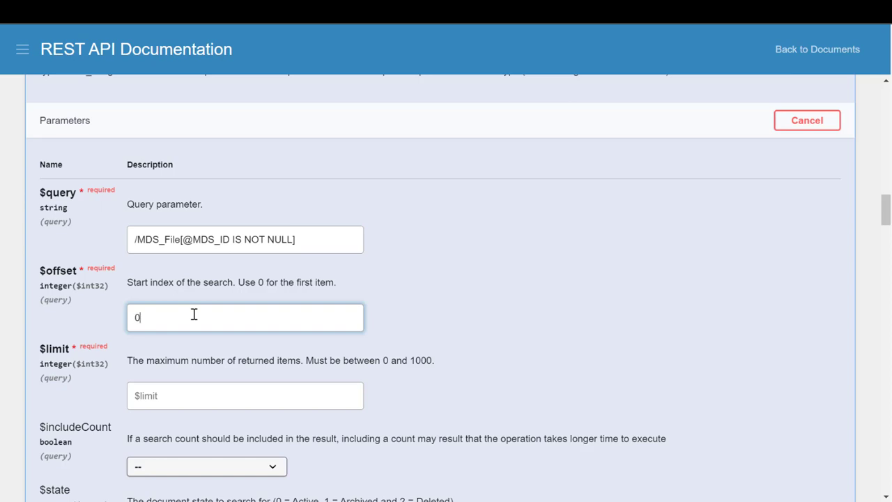
scroll(194, 315, down, 1)
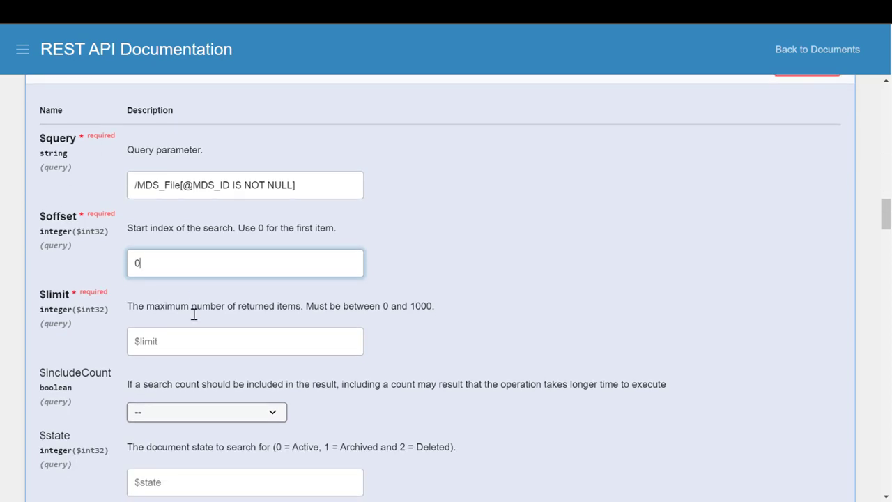
click(194, 315)
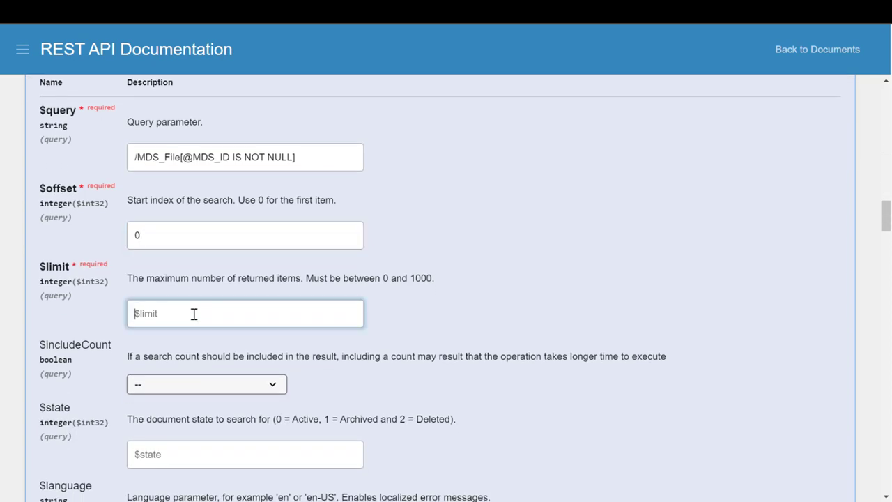
text(10)
Execute the /items/search request and examine the request URL and the returned XML response body.
scroll(194, 314, down, 2)
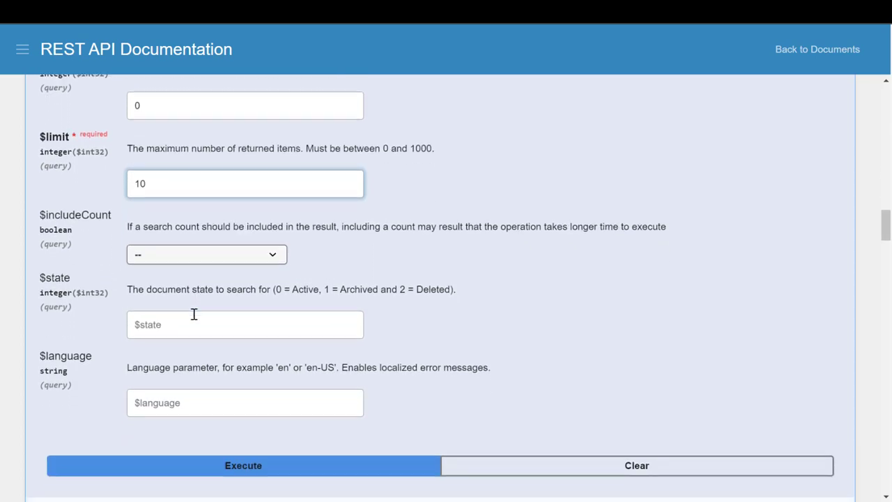
scroll(194, 314, down, 2)
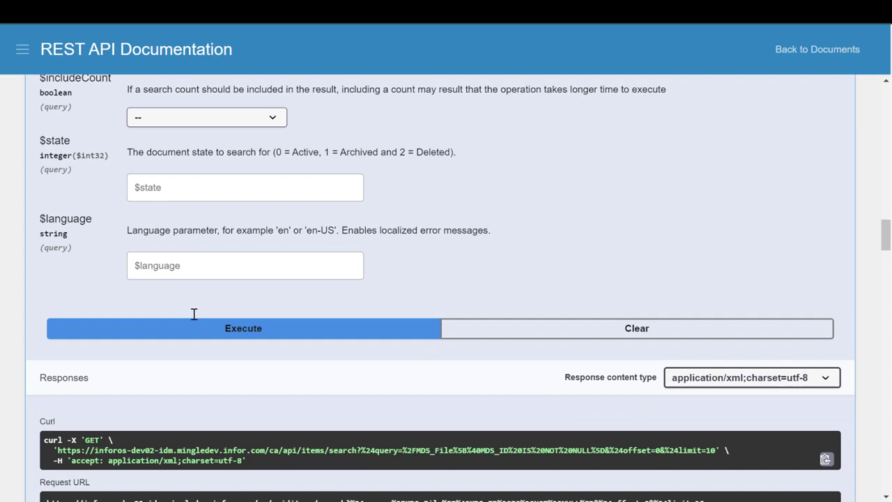
click(194, 315)
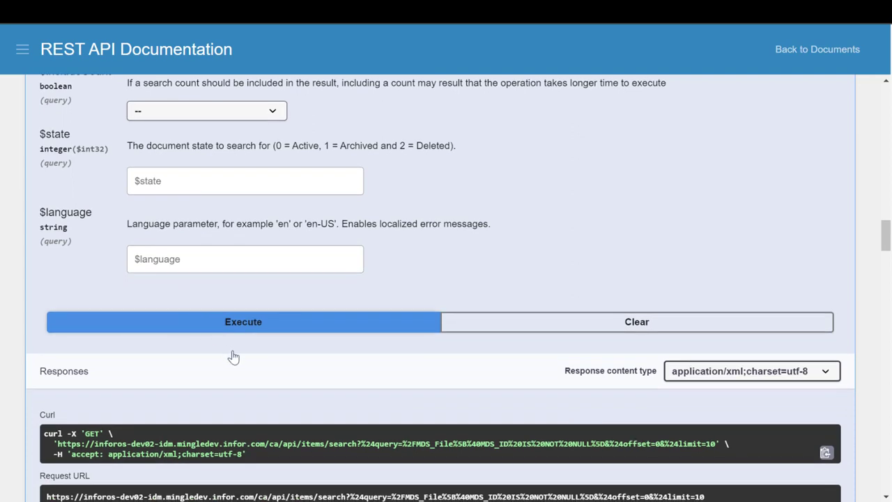
scroll(244, 368, down, 1)
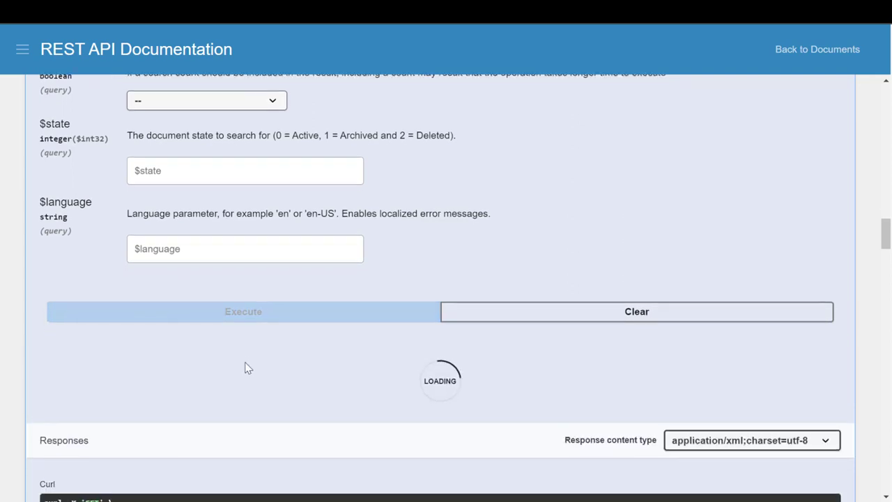
scroll(244, 368, down, 2)
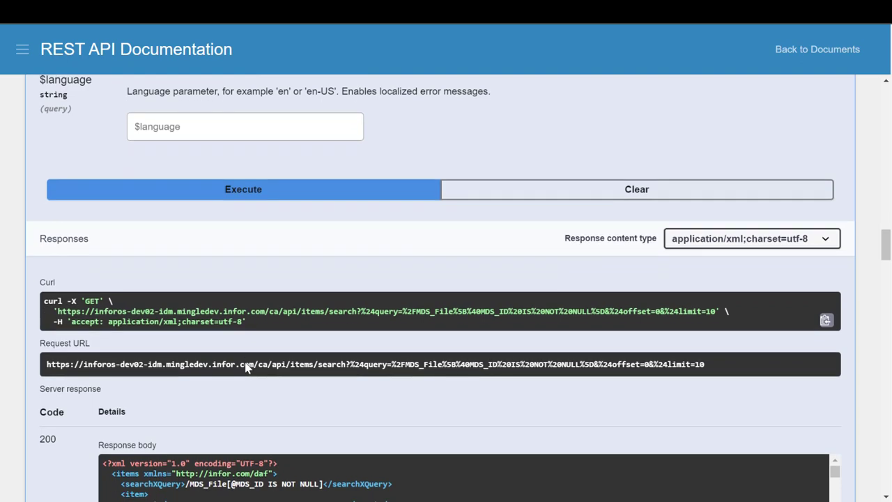
scroll(244, 368, down, 1)
scroll(245, 361, down, 2)
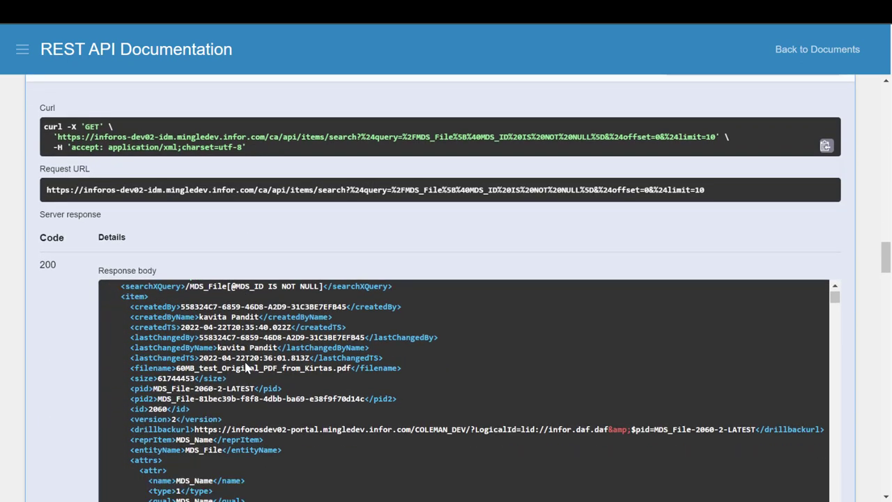
scroll(246, 367, down, 3)
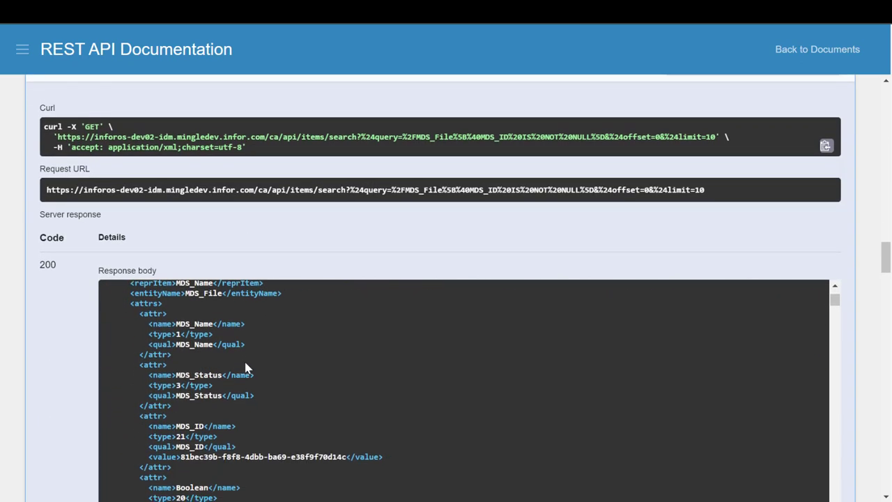
scroll(245, 367, down, 4)
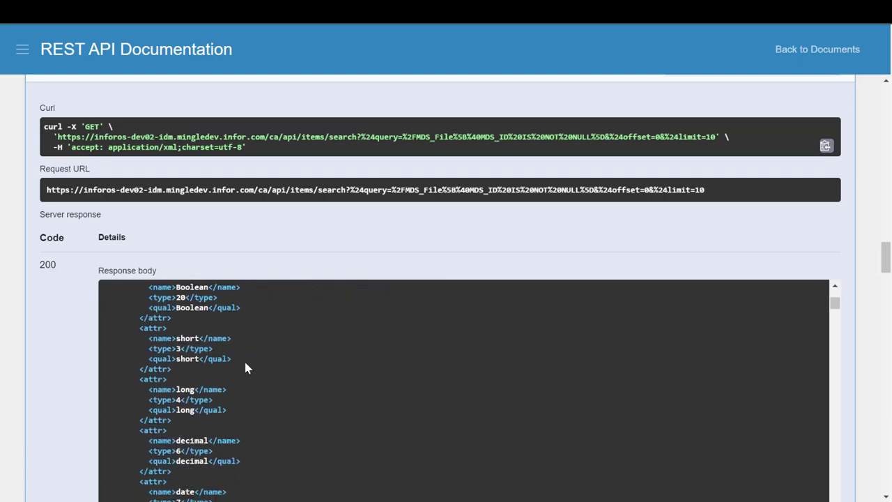